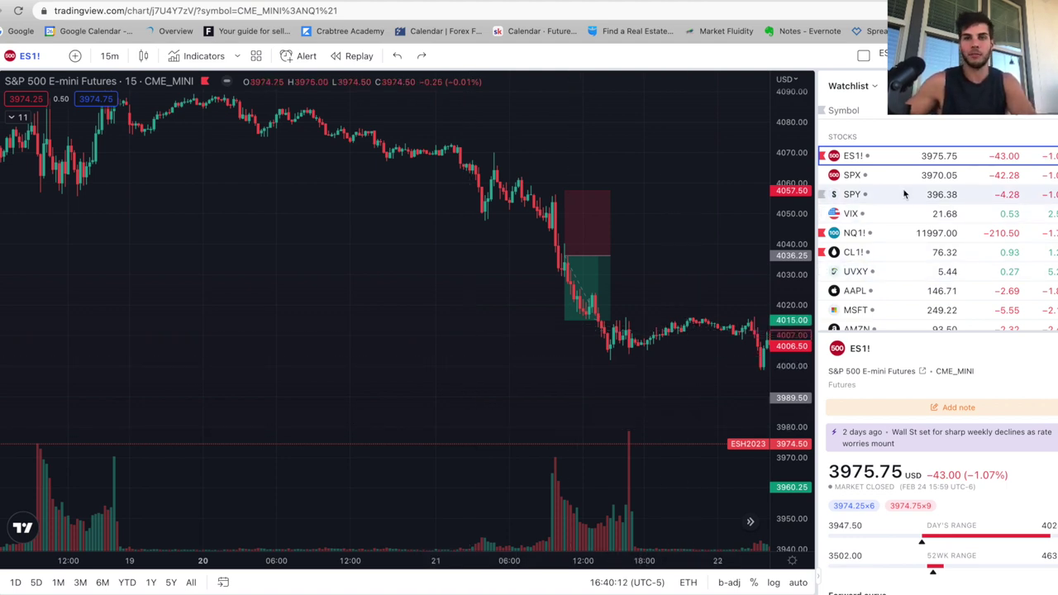
Step: Inspect the 21 February short position on the 15-minute chart and look back through price action to early February
{"action": "scroll", "coordinate": [482, 278], "scroll_direction": "up", "scroll_amount": 1}
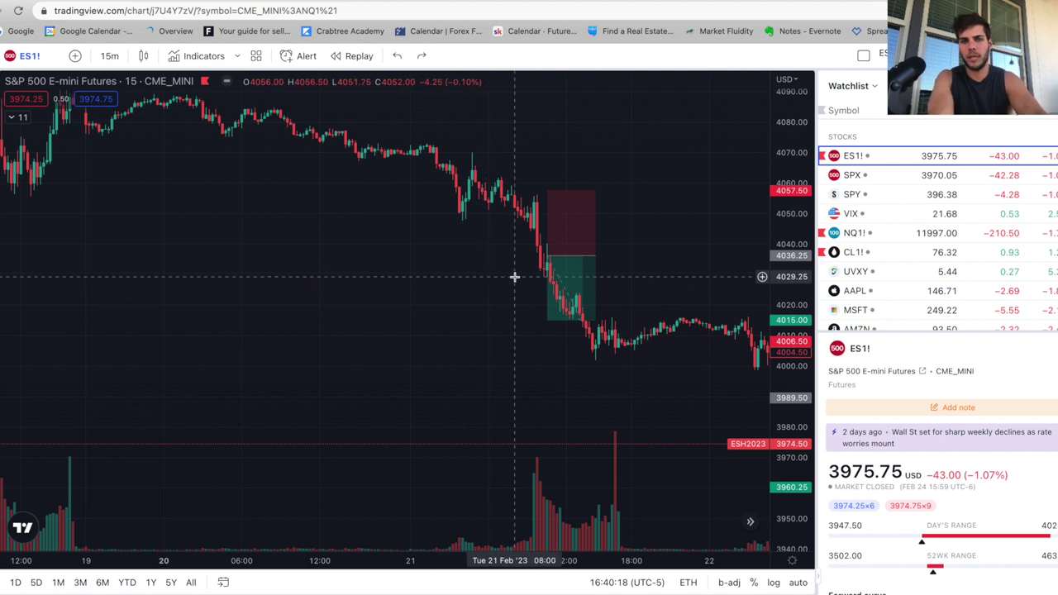
{"action": "scroll", "coordinate": [451, 264], "scroll_direction": "up", "scroll_amount": 2}
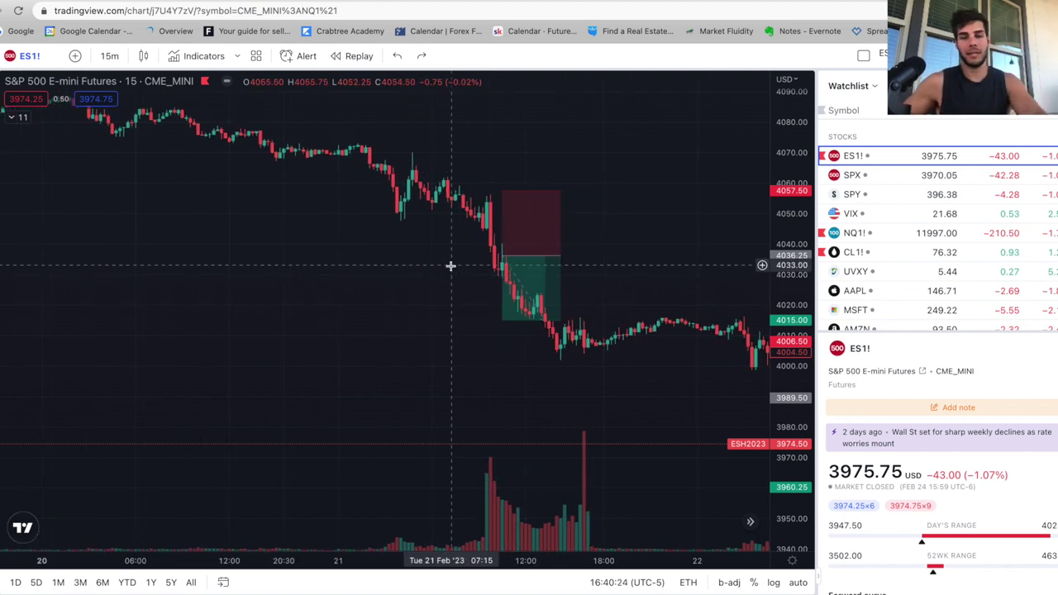
{"action": "left_click", "coordinate": [504, 240]}
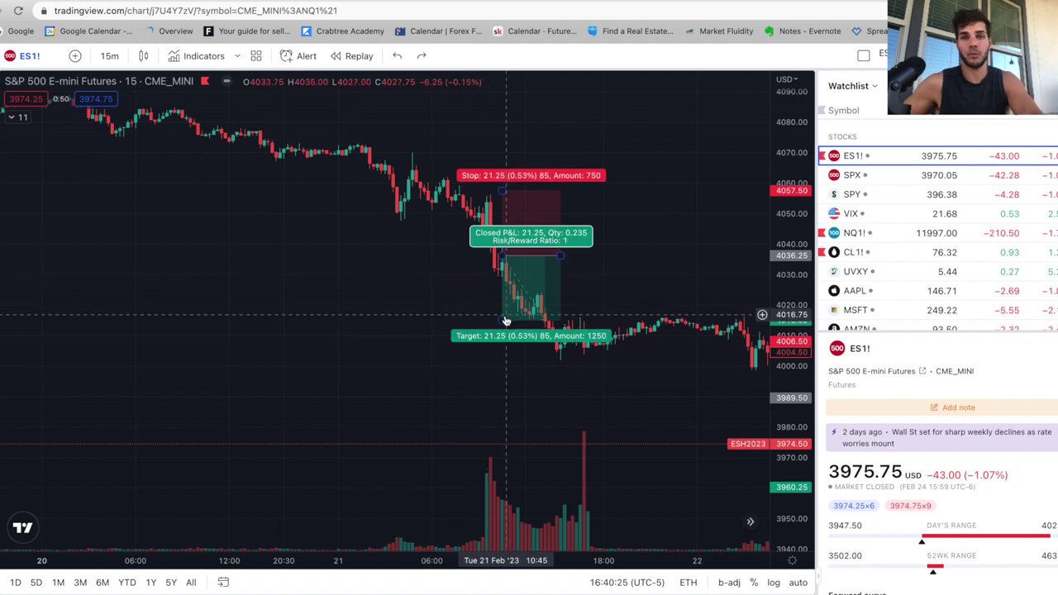
{"action": "left_click", "coordinate": [463, 213]}
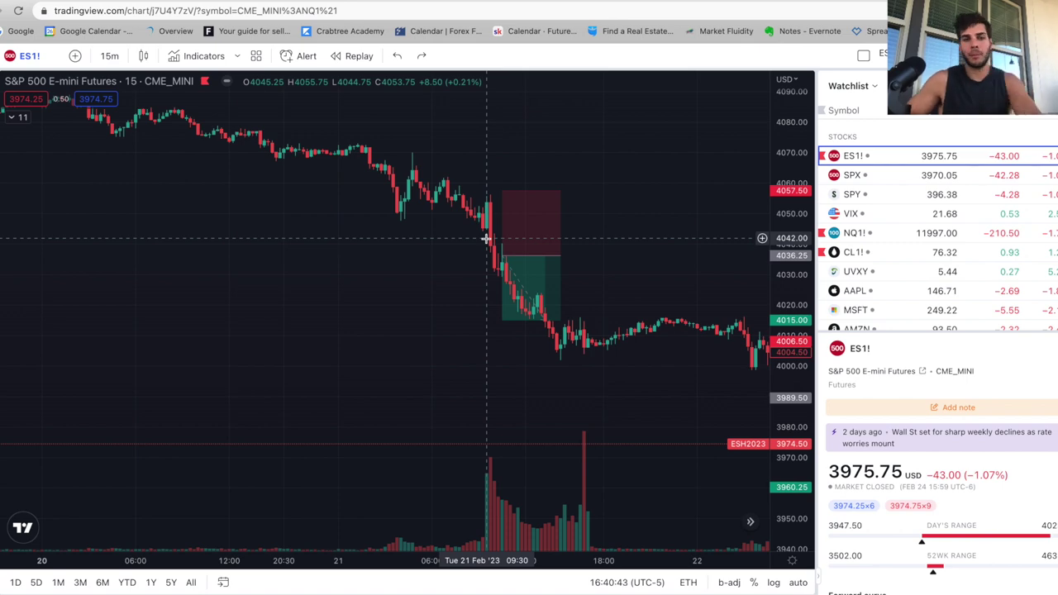
{"action": "scroll", "coordinate": [457, 261], "scroll_direction": "down", "scroll_amount": 2}
{"action": "scroll", "coordinate": [457, 260], "scroll_direction": "down", "scroll_amount": 4}
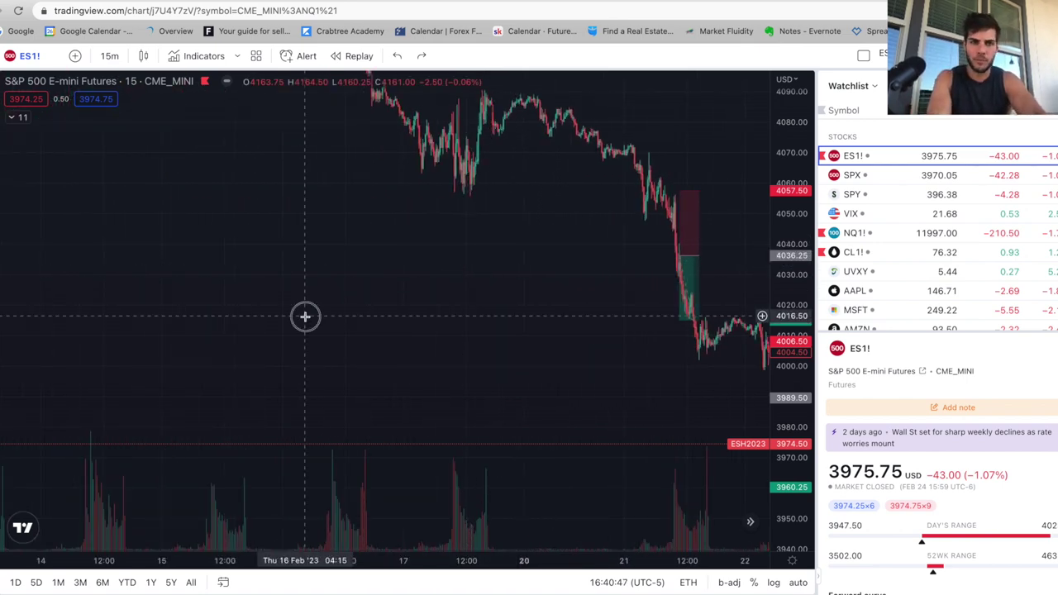
{"action": "left_click_drag", "start_coordinate": [157, 307], "coordinate": [604, 290]}
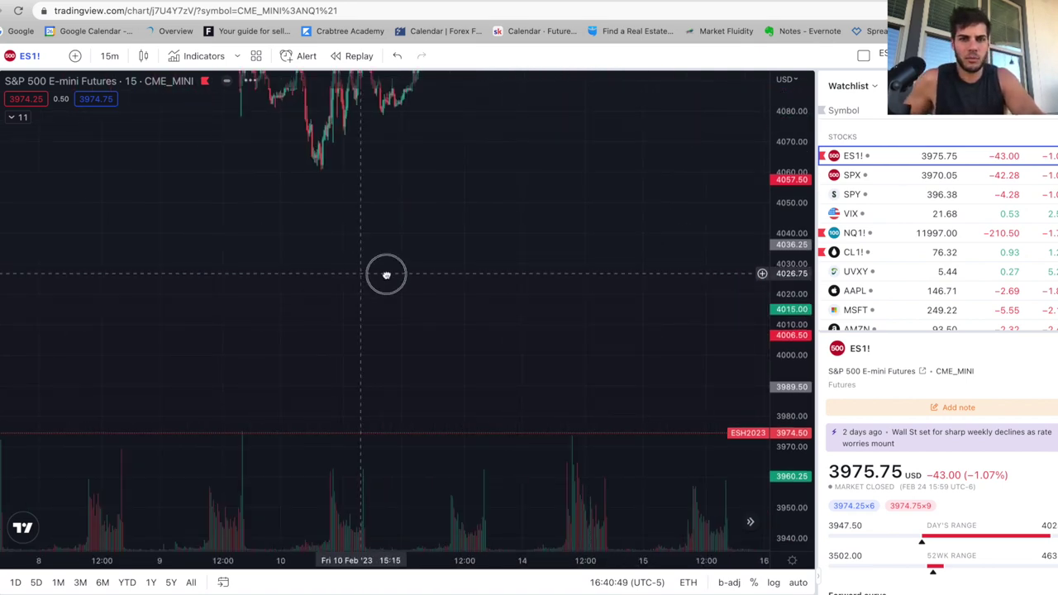
{"action": "left_click_drag", "start_coordinate": [385, 273], "coordinate": [742, 259]}
{"action": "left_click_drag", "start_coordinate": [703, 229], "coordinate": [501, 256]}
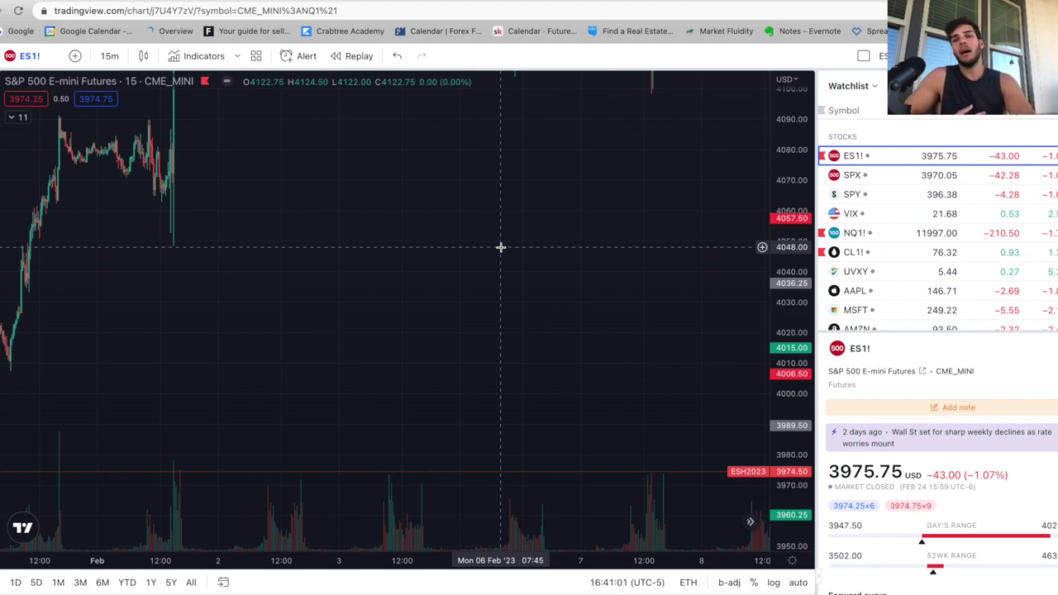
Step: Return to the 21 February short position and examine its entry, stop and target against the surrounding candles
{"action": "scroll", "coordinate": [500, 247], "scroll_direction": "right", "scroll_amount": 3}
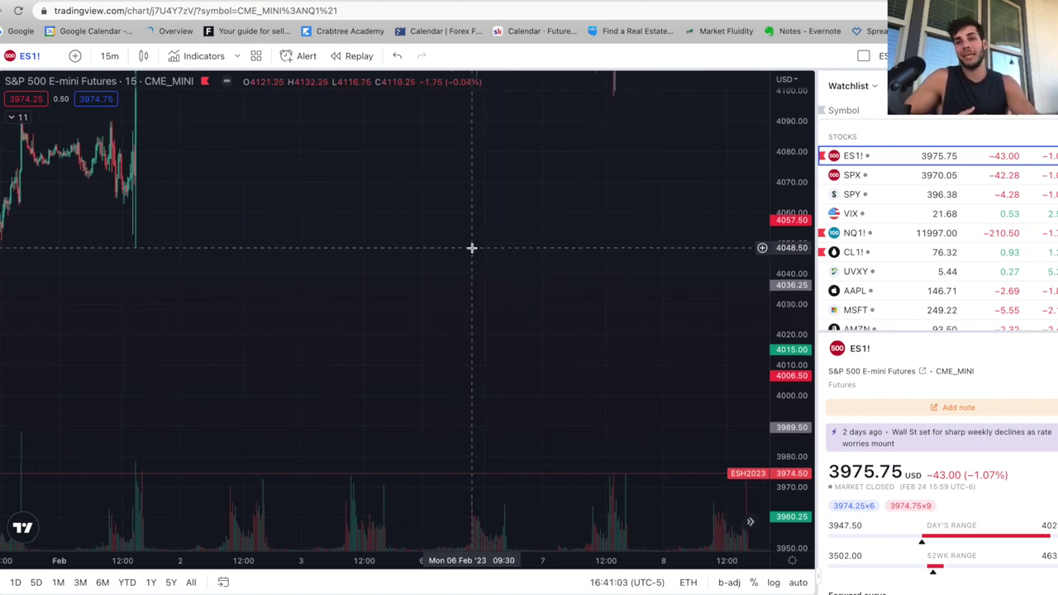
{"action": "left_click_drag", "start_coordinate": [567, 302], "coordinate": [222, 257]}
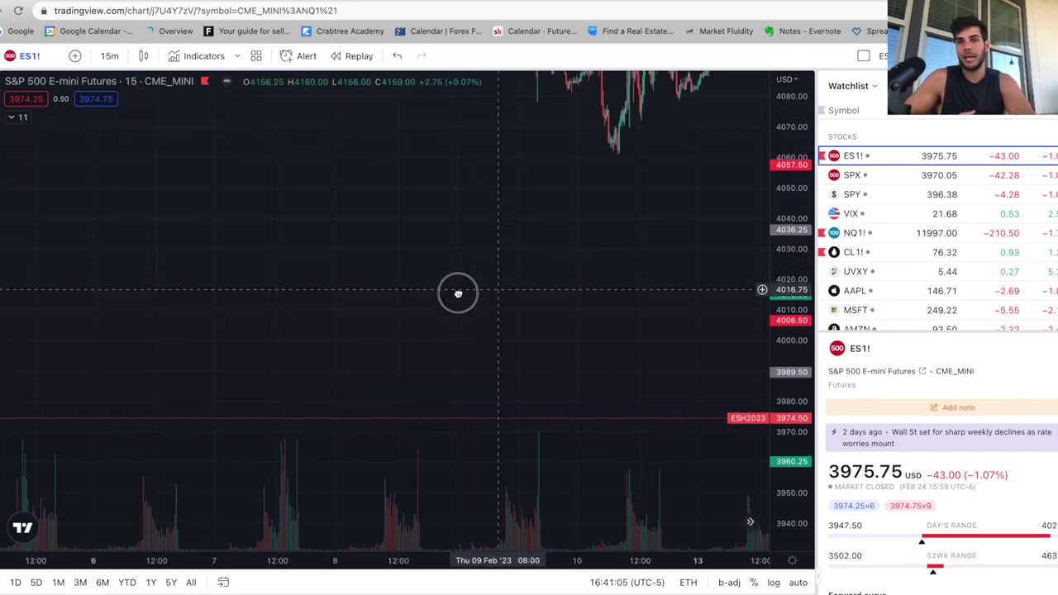
{"action": "left_click_drag", "start_coordinate": [458, 293], "coordinate": [206, 369]}
{"action": "left_click_drag", "start_coordinate": [491, 356], "coordinate": [50, 314]}
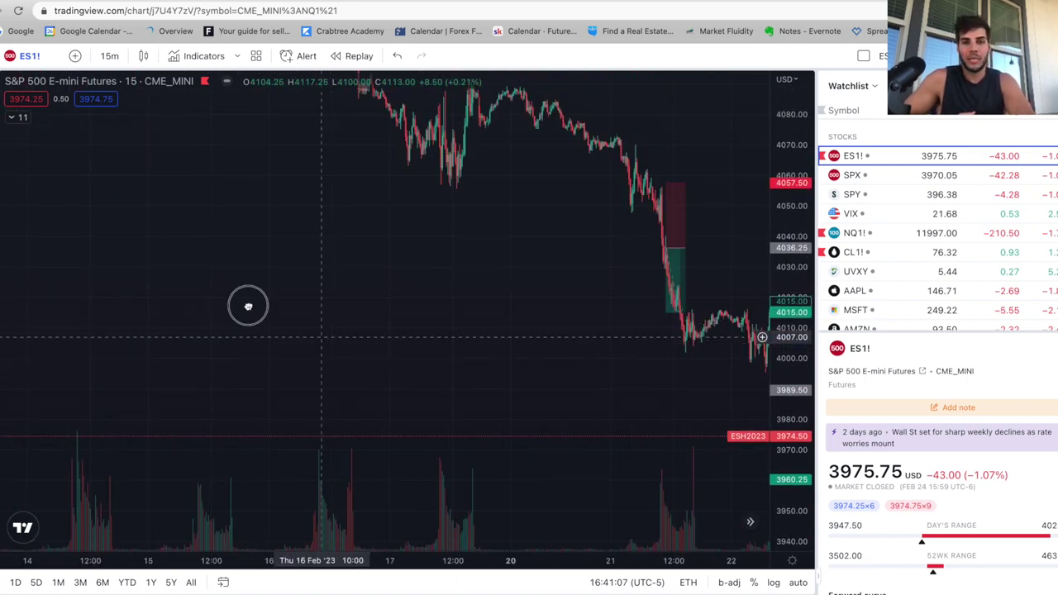
{"action": "left_click_drag", "start_coordinate": [248, 306], "coordinate": [69, 283]}
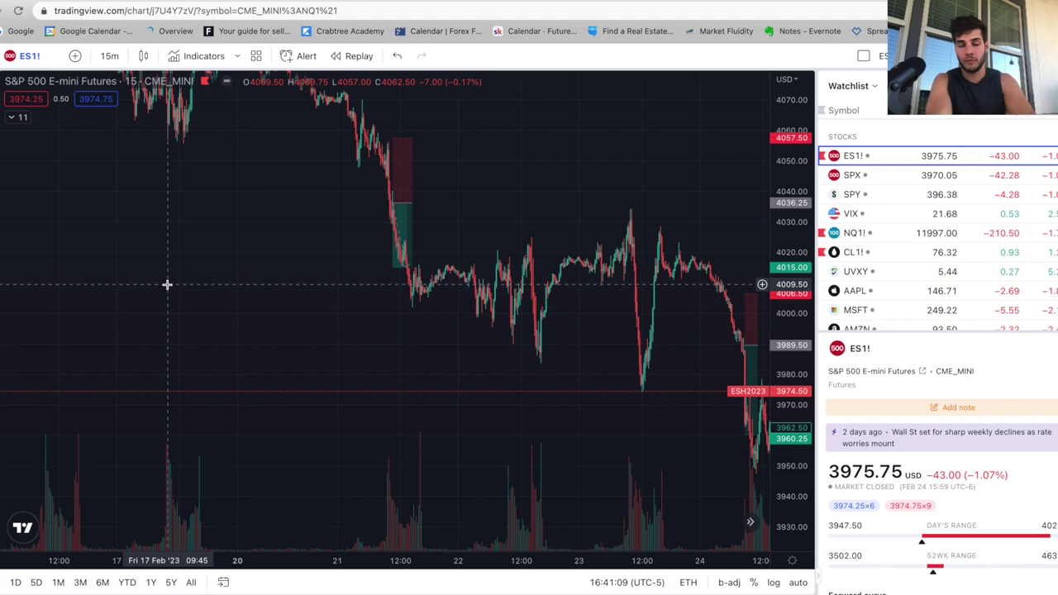
{"action": "scroll", "coordinate": [167, 284], "scroll_direction": "up", "scroll_amount": 5}
{"action": "left_click_drag", "start_coordinate": [177, 284], "coordinate": [250, 304]}
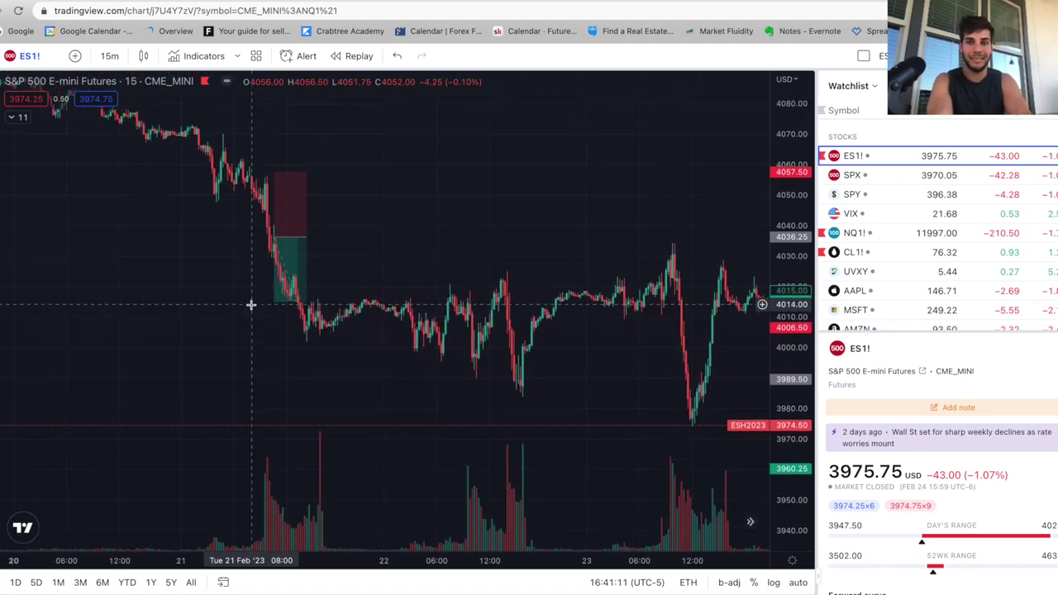
{"action": "scroll", "coordinate": [250, 304], "scroll_direction": "up", "scroll_amount": 3}
{"action": "left_click_drag", "start_coordinate": [156, 239], "coordinate": [364, 251]}
{"action": "scroll", "coordinate": [409, 260], "scroll_direction": "up", "scroll_amount": 3}
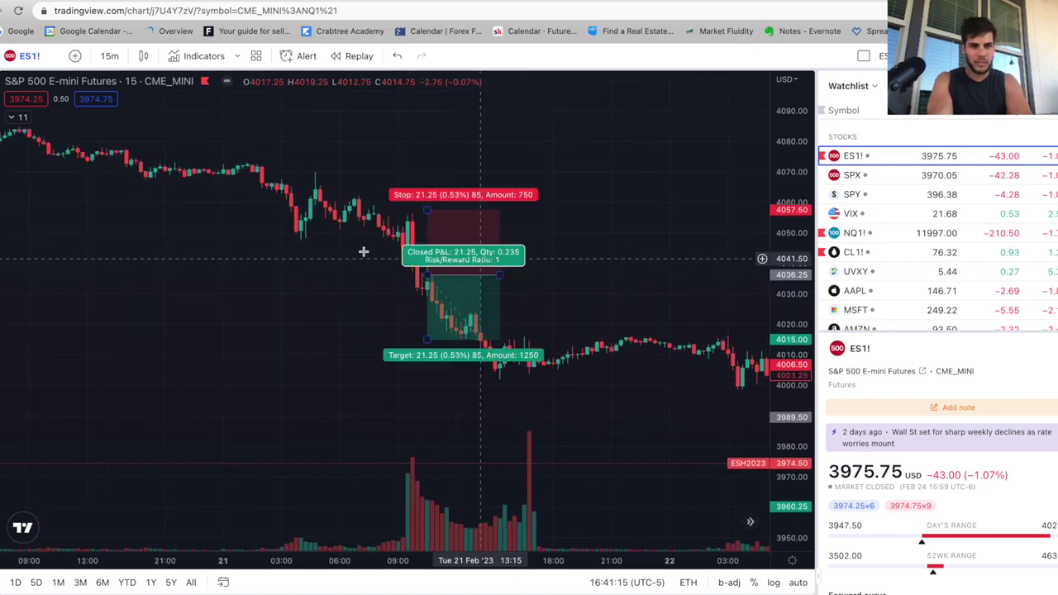
{"action": "left_click", "coordinate": [364, 251]}
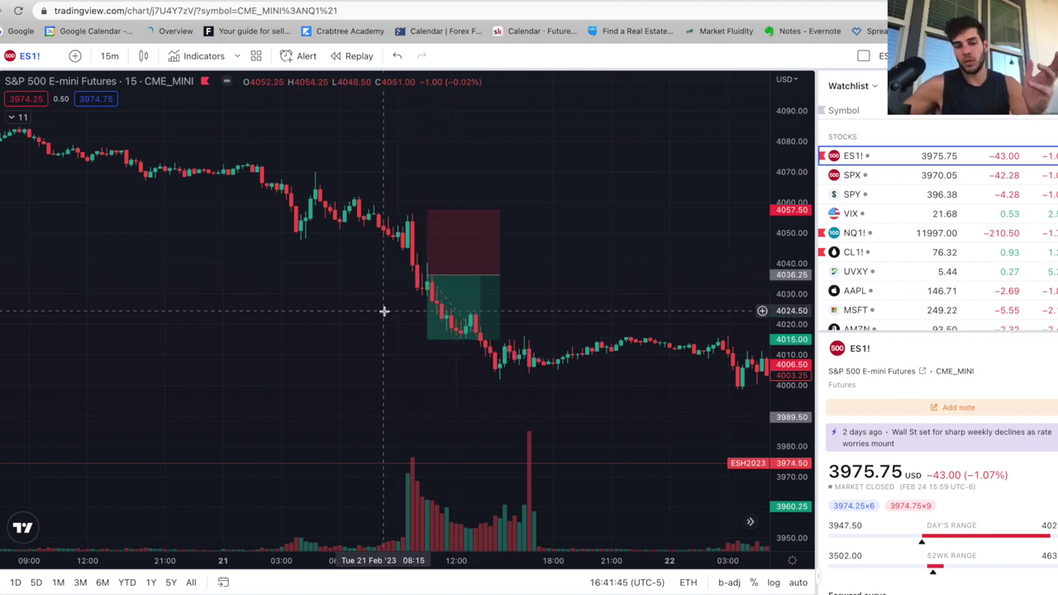
Step: Delete the short position drawing from the 21 February sell-off
{"action": "left_click", "coordinate": [431, 310]}
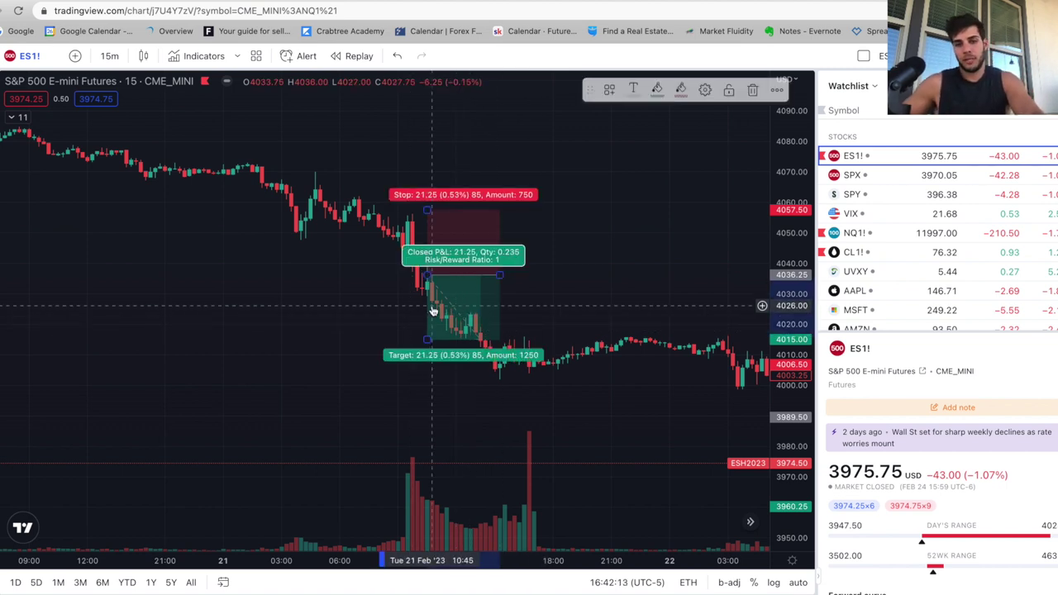
{"action": "key", "text": "Delete"}
Step: Shift the 24 February short position one candle earlier, keeping its entry at 3989.50
{"action": "mouse_move", "coordinate": [432, 307]}
{"action": "left_mouse_down"}
{"action": "mouse_move", "coordinate": [350, 258]}
{"action": "mouse_move", "coordinate": [57, 272]}
{"action": "left_mouse_up"}
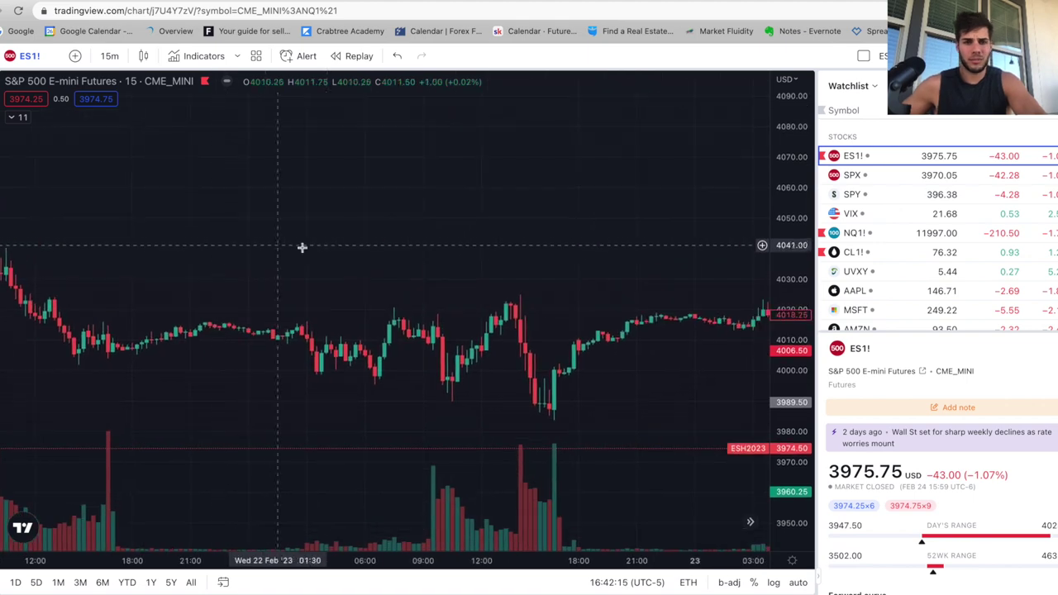
{"action": "left_click_drag", "start_coordinate": [346, 281], "coordinate": [50, 291]}
{"action": "left_click_drag", "start_coordinate": [496, 295], "coordinate": [157, 294]}
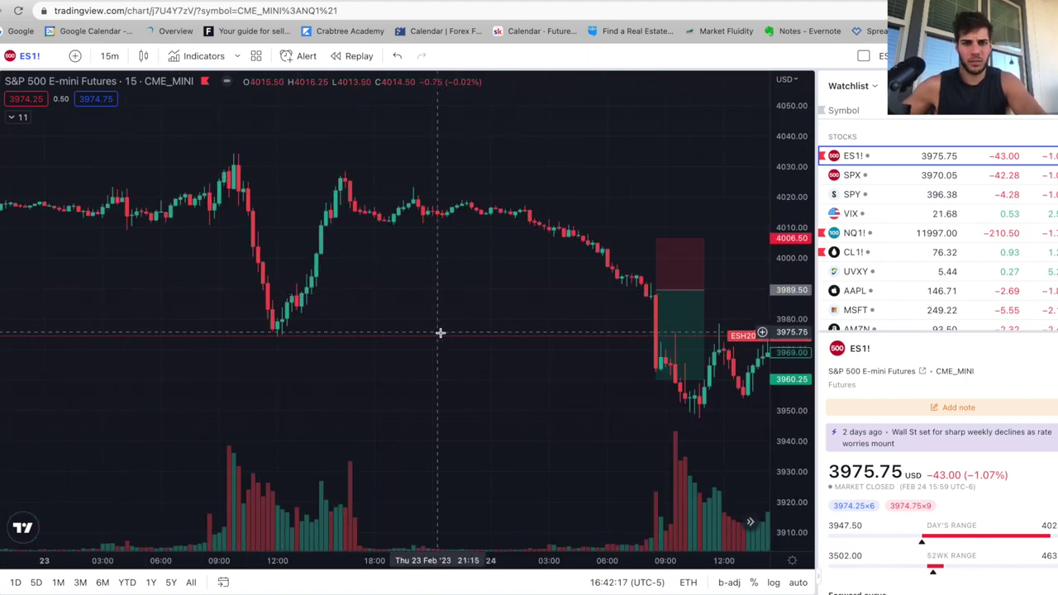
{"action": "left_click_drag", "start_coordinate": [438, 333], "coordinate": [264, 224]}
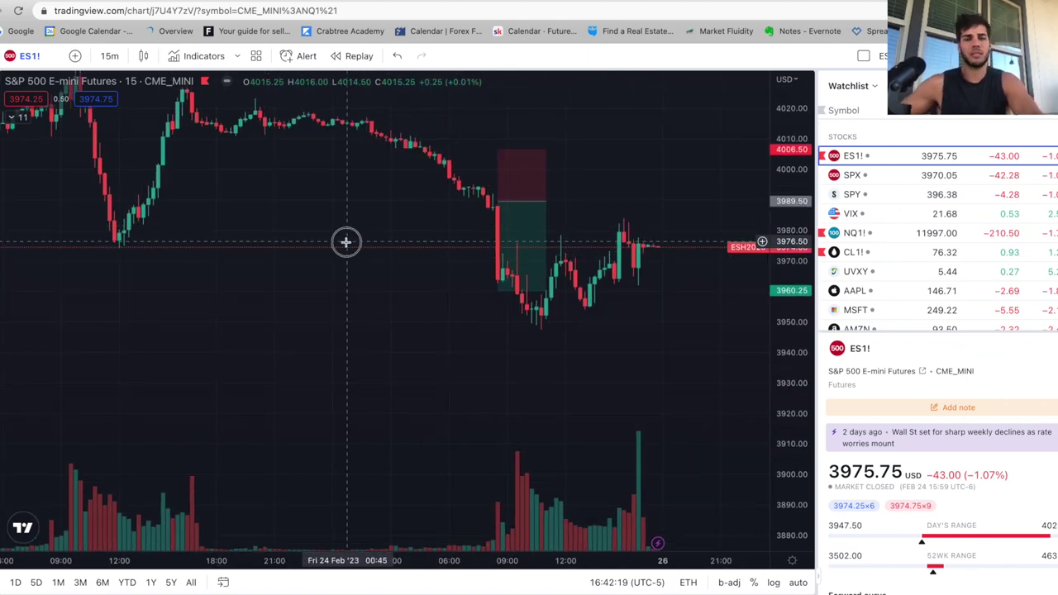
{"action": "left_click_drag", "start_coordinate": [345, 241], "coordinate": [401, 300]}
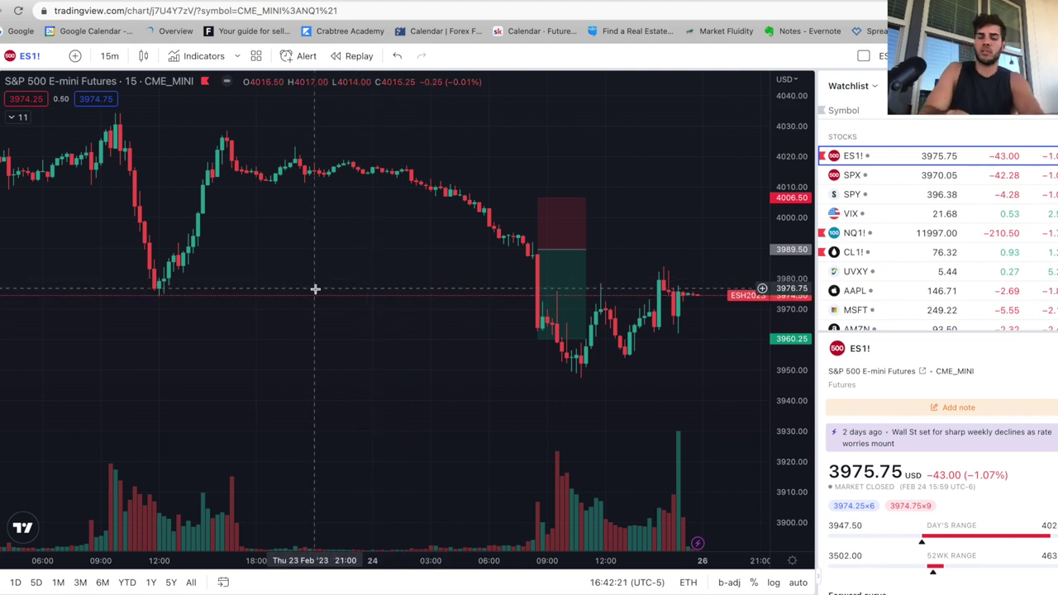
{"action": "left_click_drag", "start_coordinate": [85, 262], "coordinate": [288, 250]}
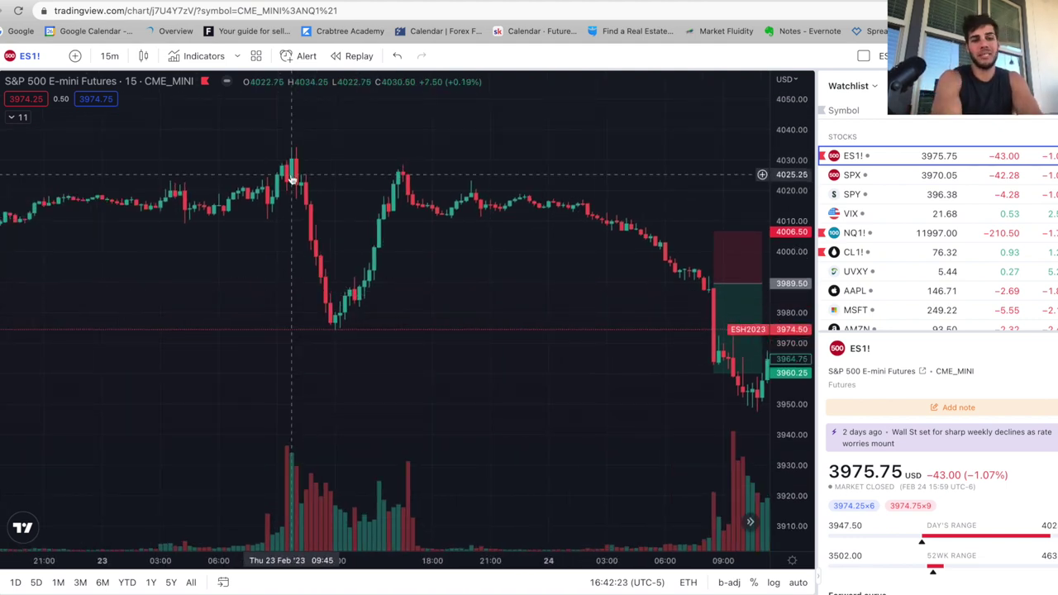
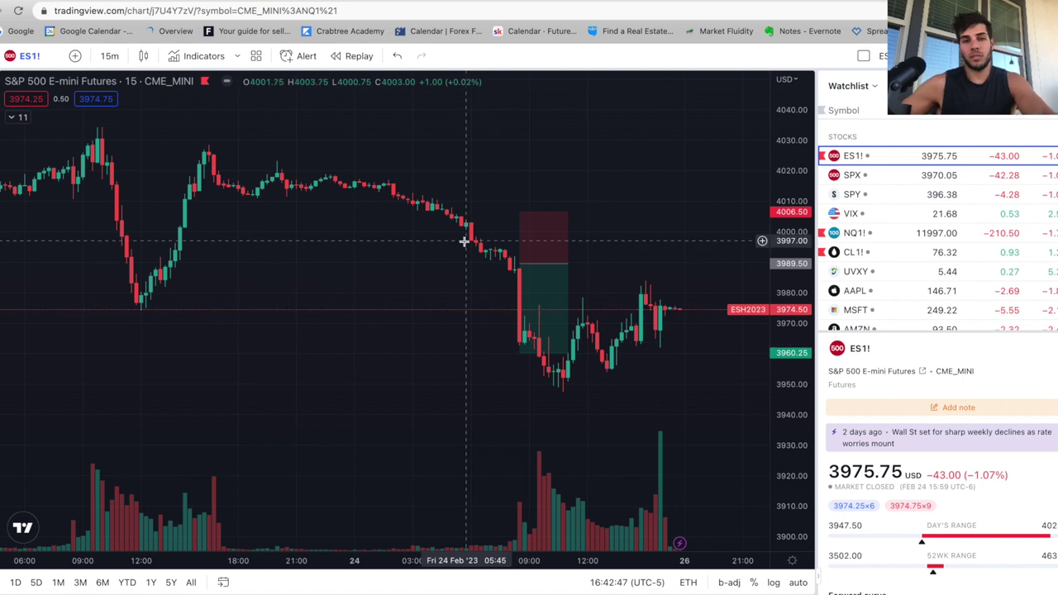
{"action": "left_click", "coordinate": [529, 284]}
{"action": "left_click_drag", "start_coordinate": [529, 283], "coordinate": [519, 264]}
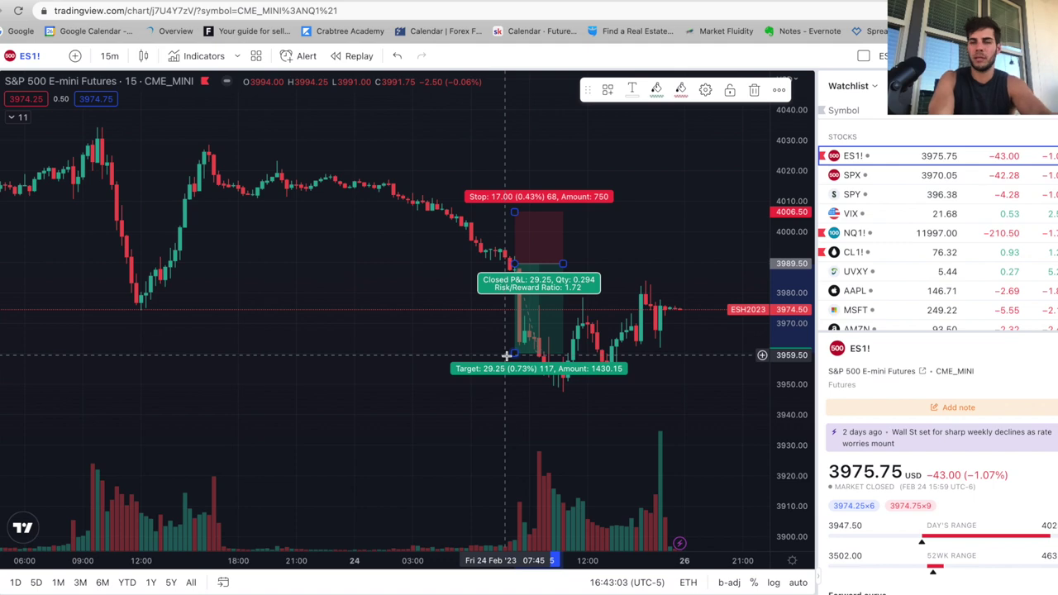
Step: Switch the chart interval to 1 day
{"action": "scroll", "coordinate": [99, 157], "scroll_direction": "down", "scroll_amount": 4}
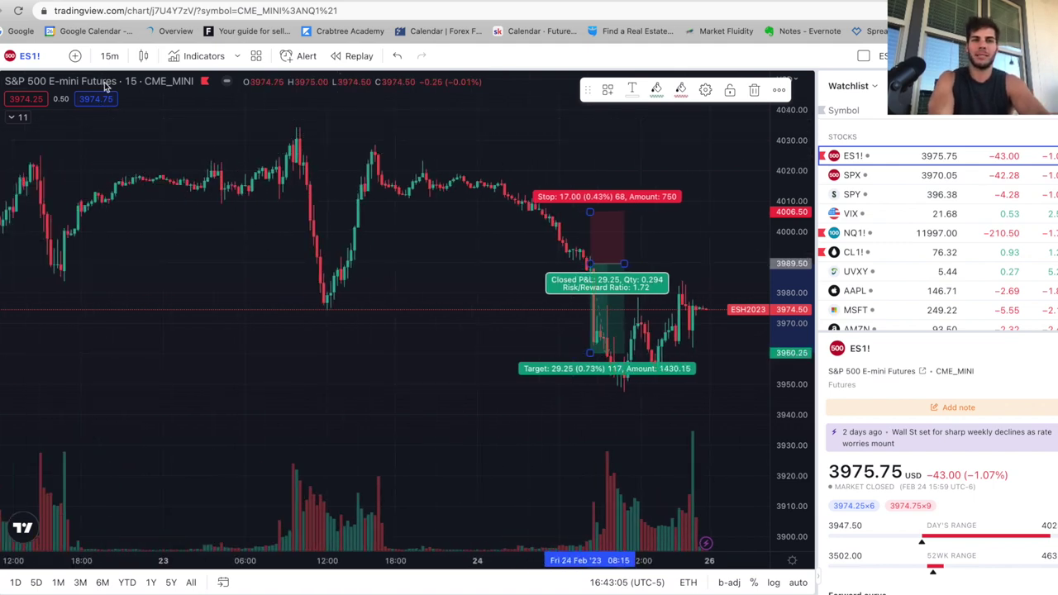
{"action": "left_click", "coordinate": [109, 56]}
{"action": "left_click", "coordinate": [130, 372]}
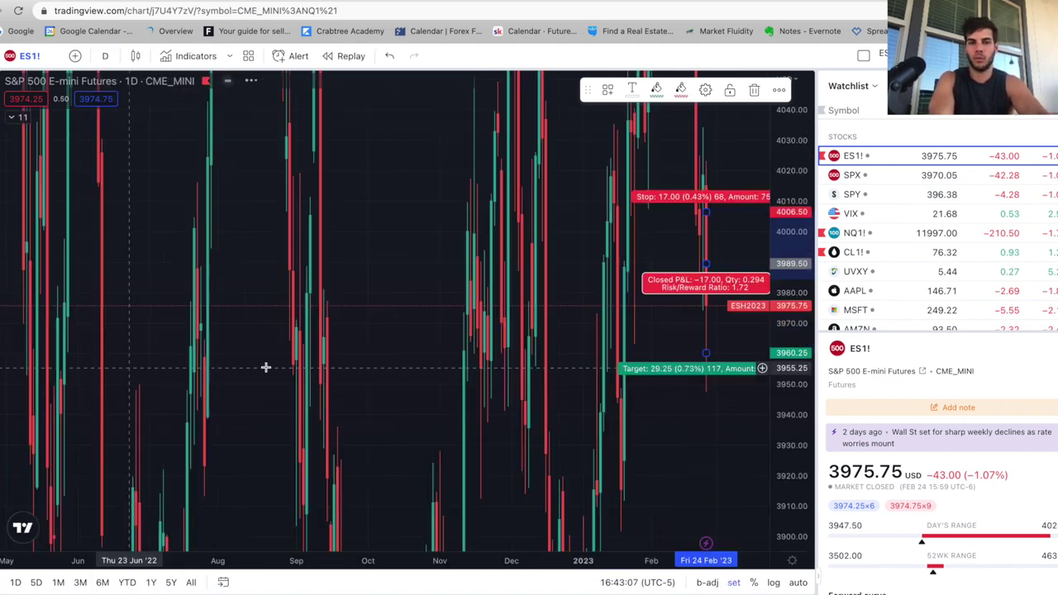
Step: Deselect the short position and examine the daily price swings from November to late February on a compressed price scale
{"action": "scroll", "coordinate": [510, 358], "scroll_direction": "up", "scroll_amount": 5}
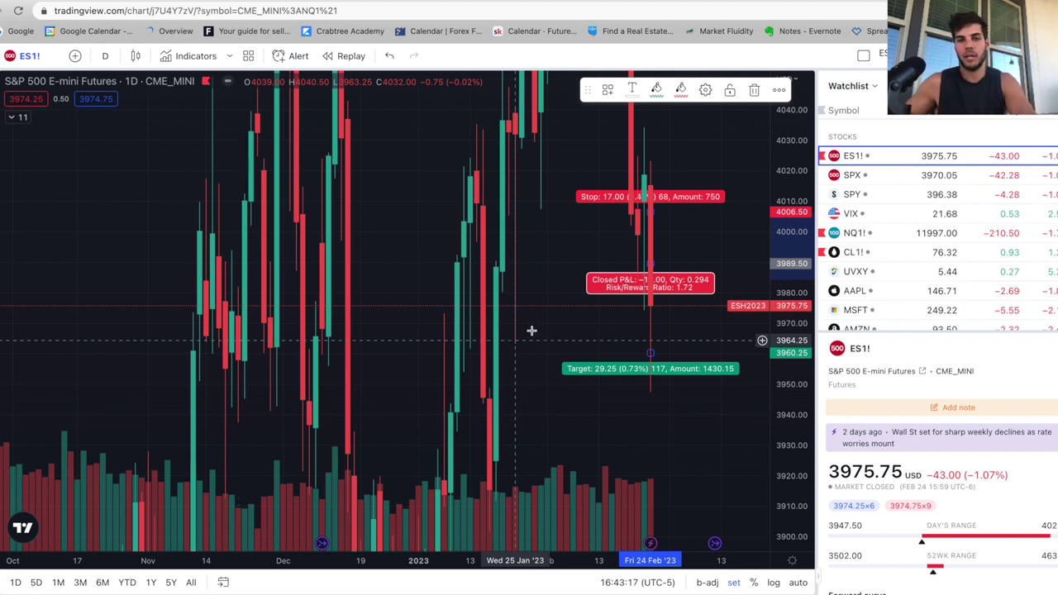
{"action": "left_click_drag", "start_coordinate": [786, 154], "coordinate": [786, 198]}
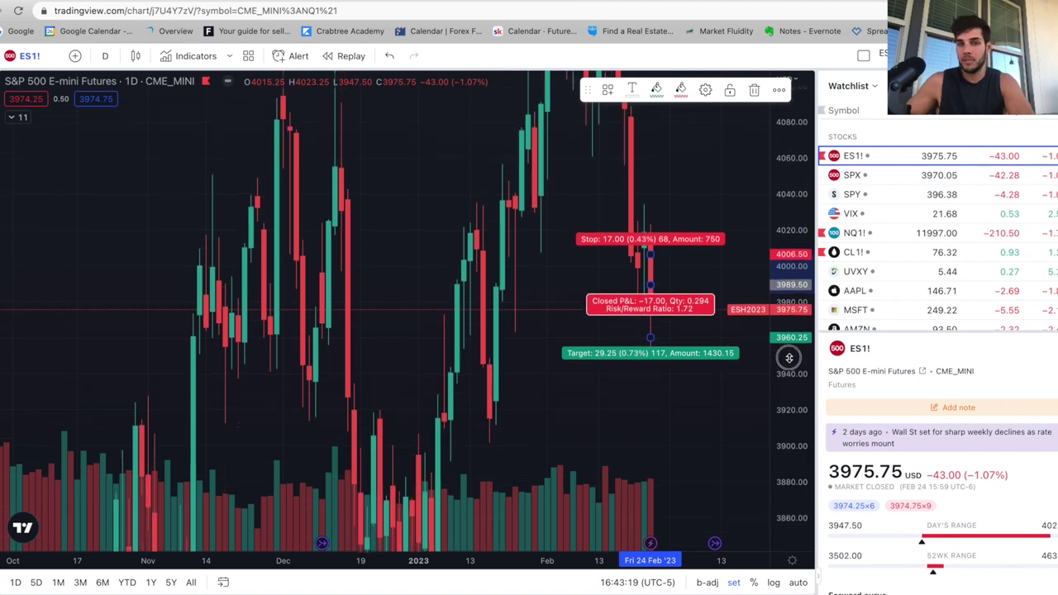
{"action": "key", "text": "Delete"}
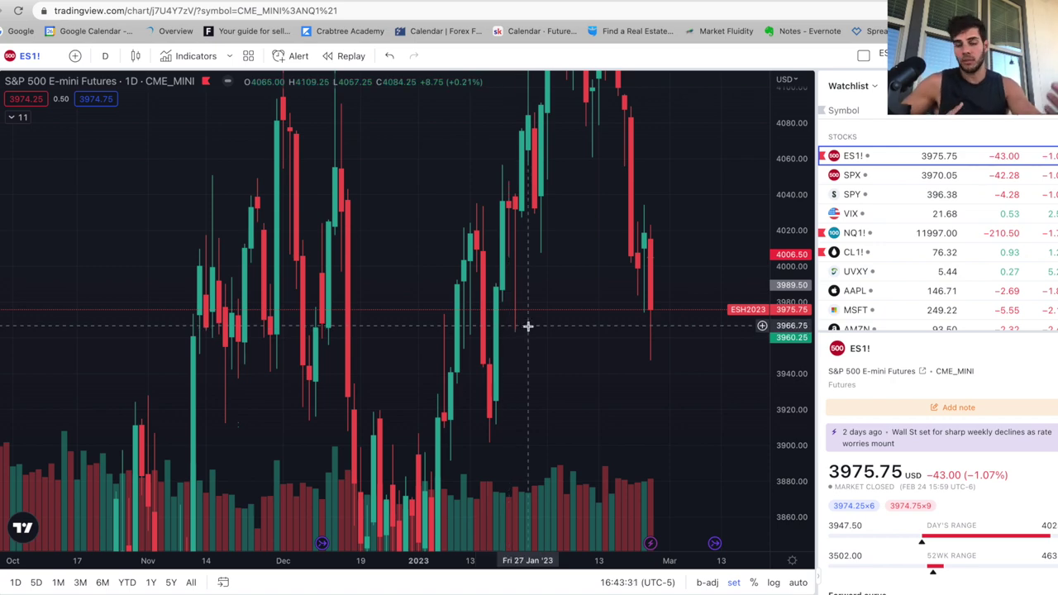
{"action": "left_click_drag", "start_coordinate": [683, 236], "coordinate": [544, 314]}
{"action": "double_click", "coordinate": [782, 242]}
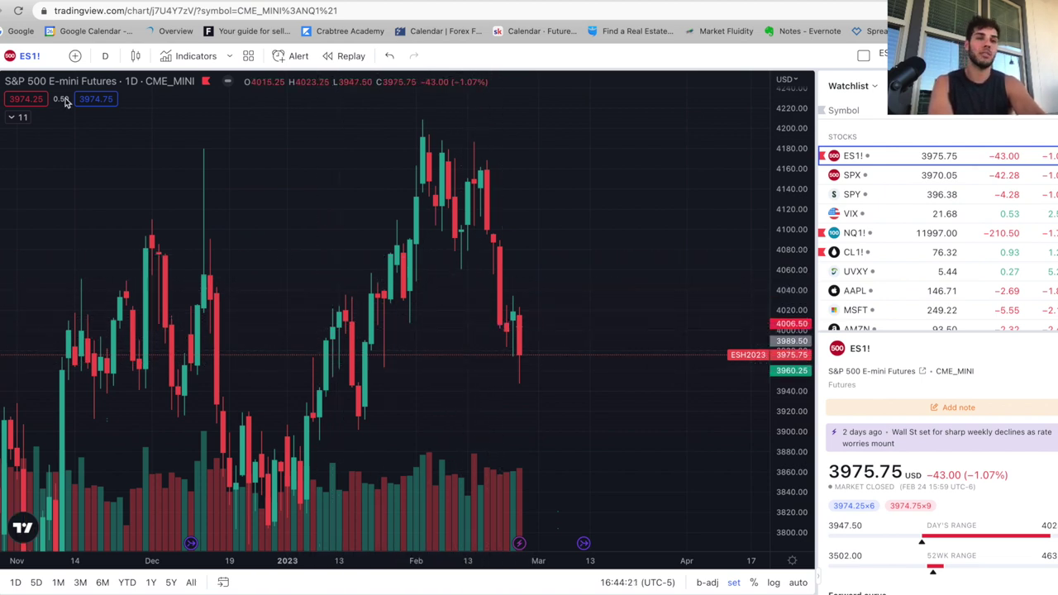
Step: Set the chart interval back to 15 minutes and stretch the price scale around the 24 February short position
{"action": "left_click", "coordinate": [103, 54]}
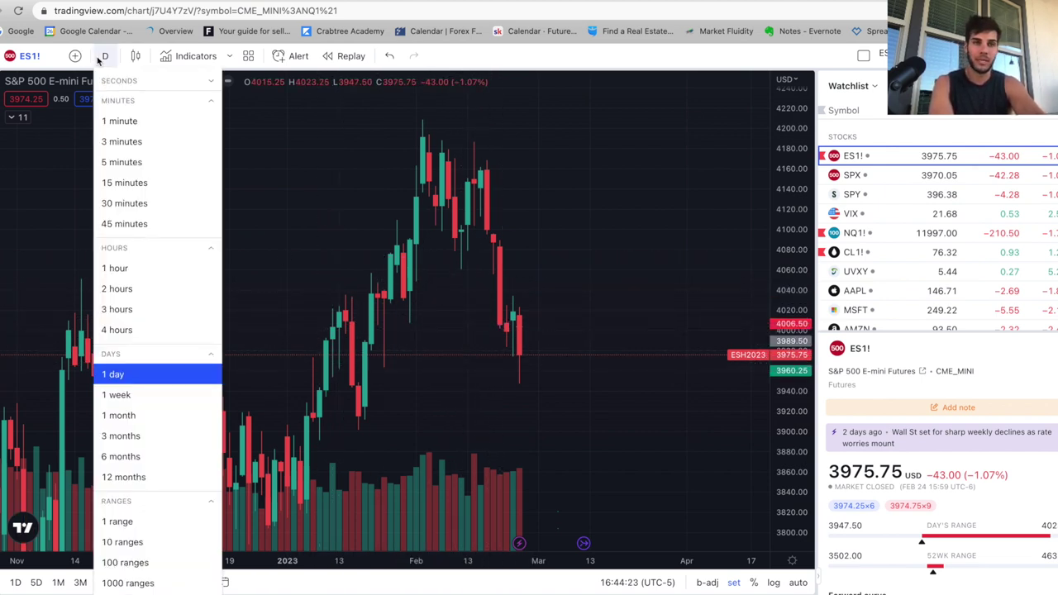
{"action": "left_click", "coordinate": [139, 183]}
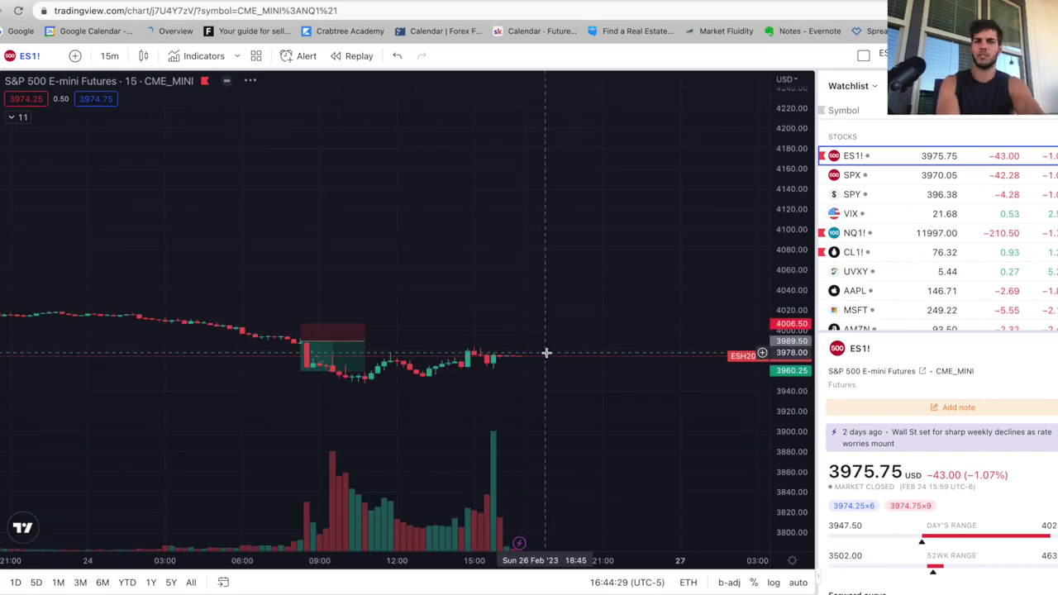
{"action": "left_click_drag", "start_coordinate": [786, 437], "coordinate": [783, 397]}
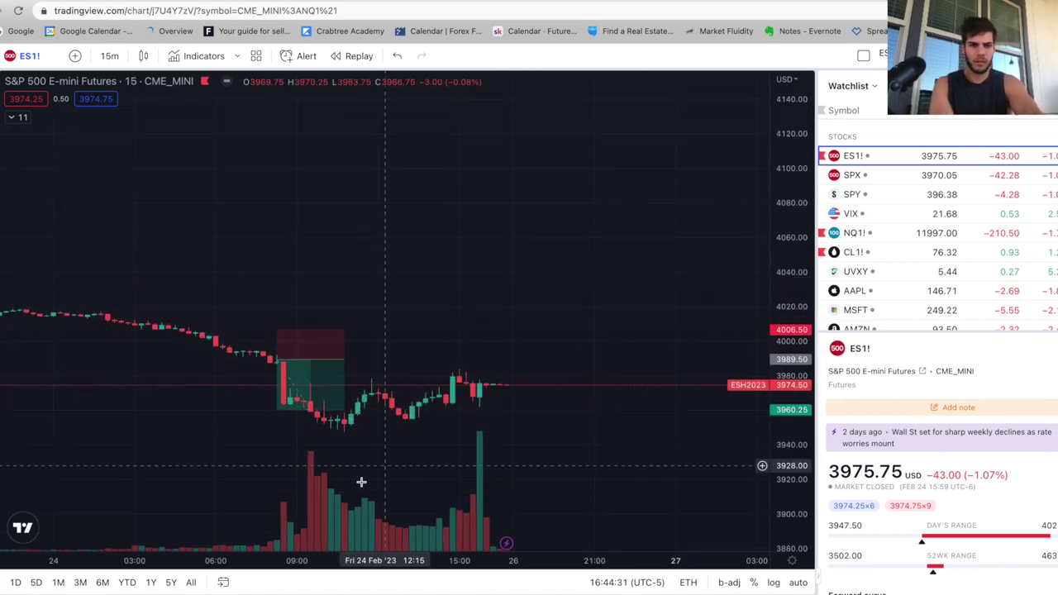
{"action": "left_click_drag", "start_coordinate": [229, 404], "coordinate": [311, 404]}
{"action": "left_click", "coordinate": [378, 403]}
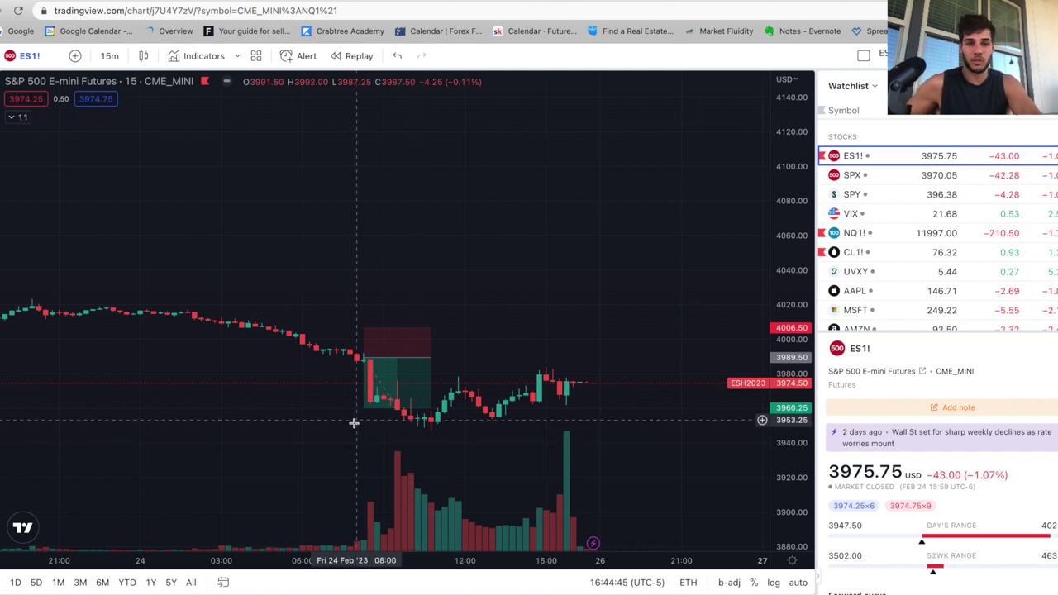
{"action": "left_click_drag", "start_coordinate": [355, 425], "coordinate": [385, 361]}
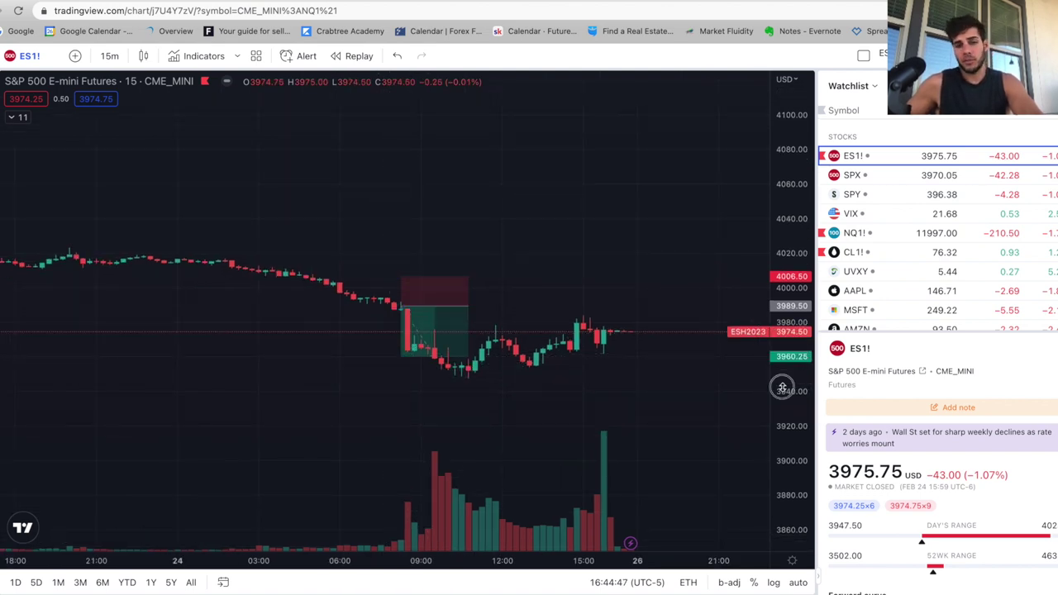
{"action": "left_click_drag", "start_coordinate": [785, 272], "coordinate": [763, 207]}
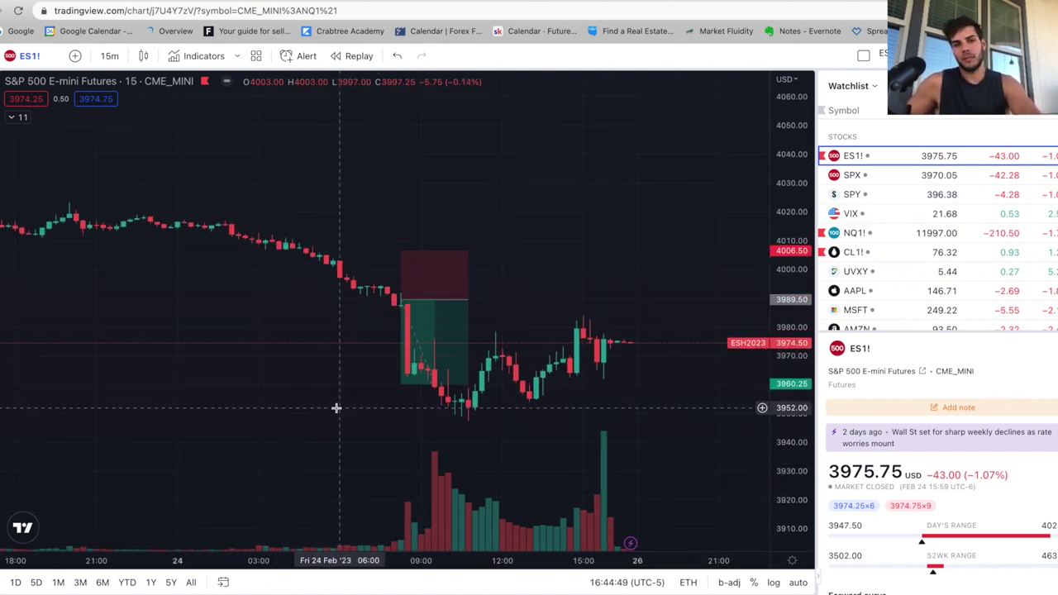
Step: Check the 24 February short position's entry, stop and target against the candles from the sell-off
{"action": "mouse_move", "coordinate": [401, 348]}
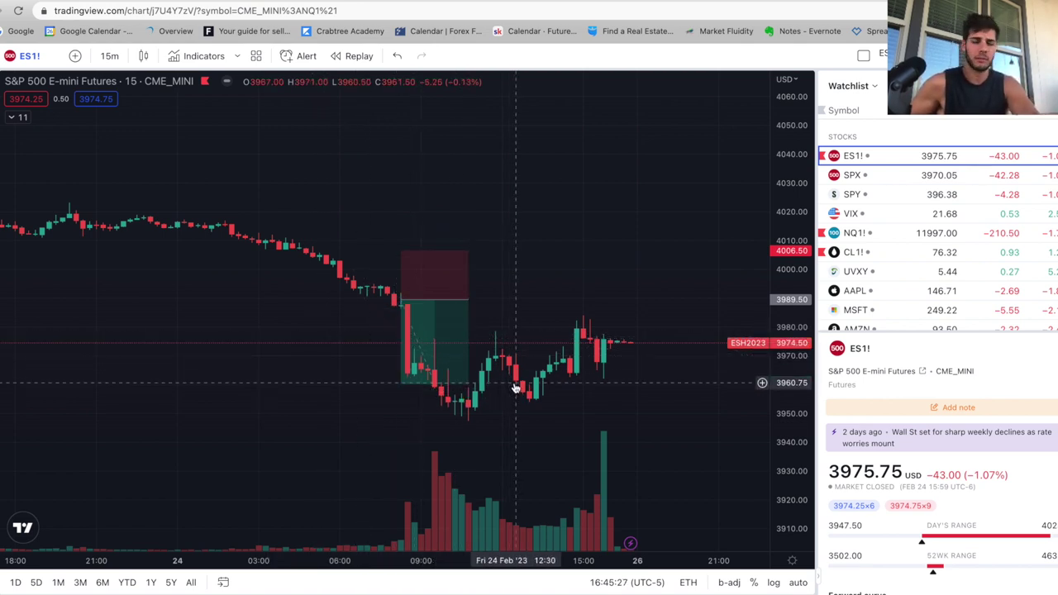
{"action": "mouse_move", "coordinate": [441, 381]}
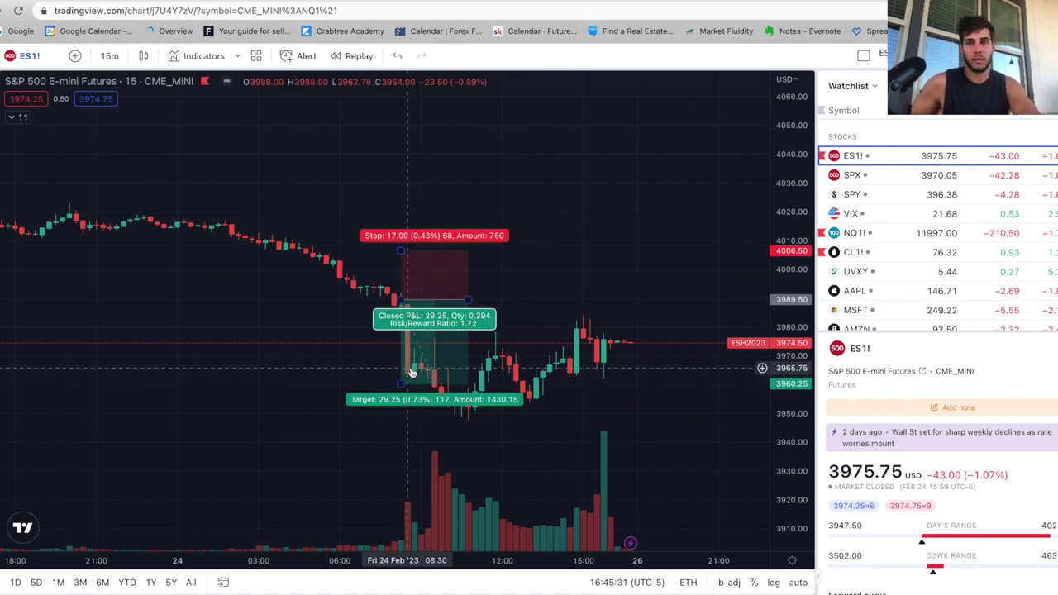
{"action": "left_click_drag", "start_coordinate": [382, 356], "coordinate": [420, 350]}
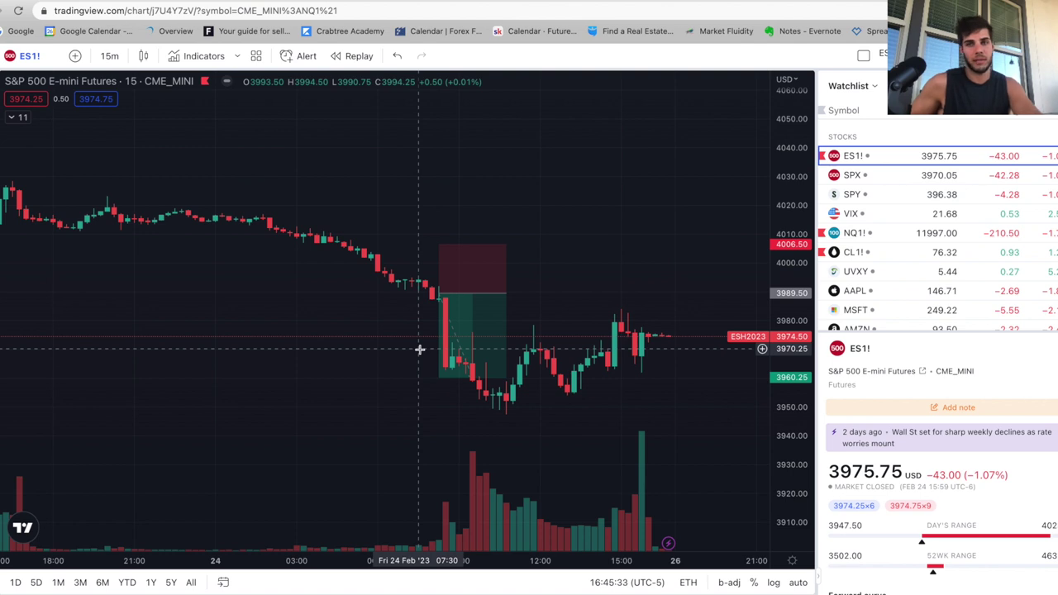